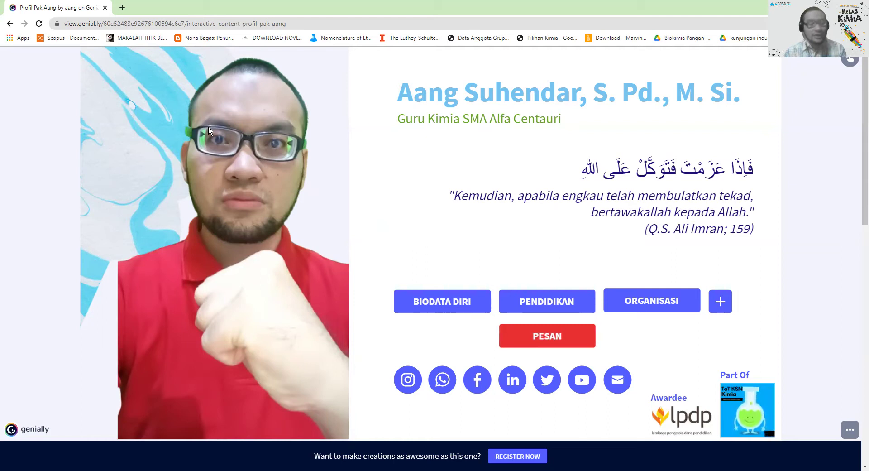
Step: Open the Canva website in a new browser tab
left_click(121, 8)
left_click(118, 23)
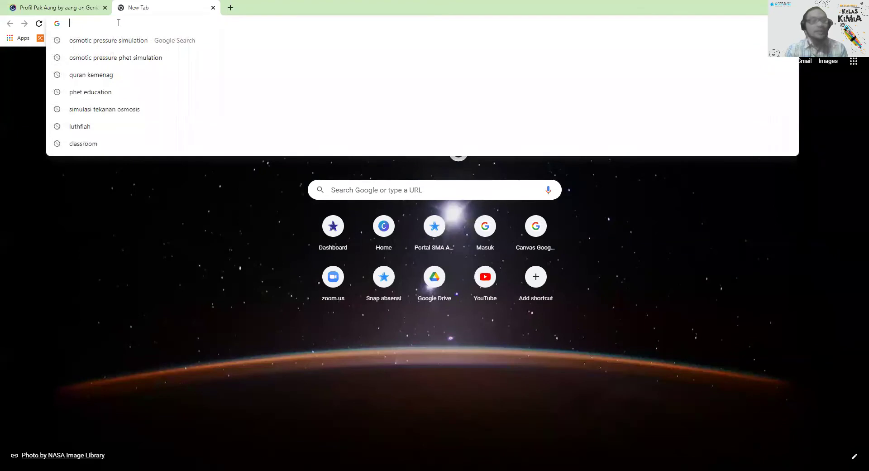
type("ca")
key("Return")
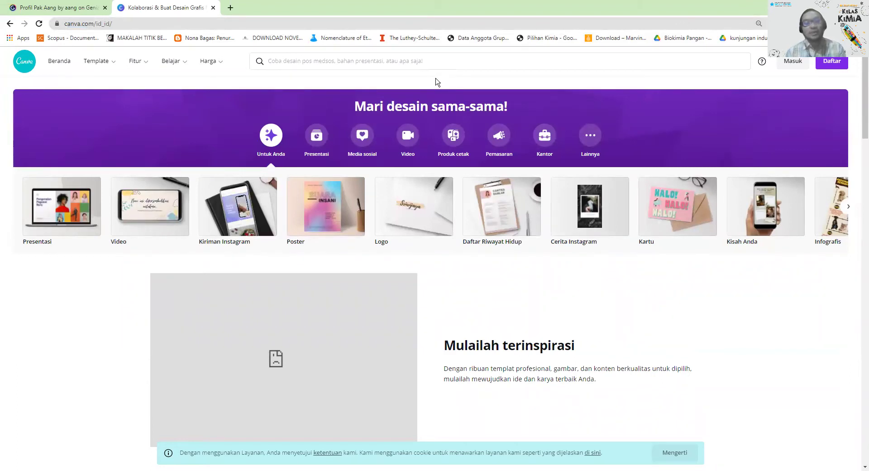
Step: Sign in to Canva with the Google account and check which account is active
left_click(791, 64)
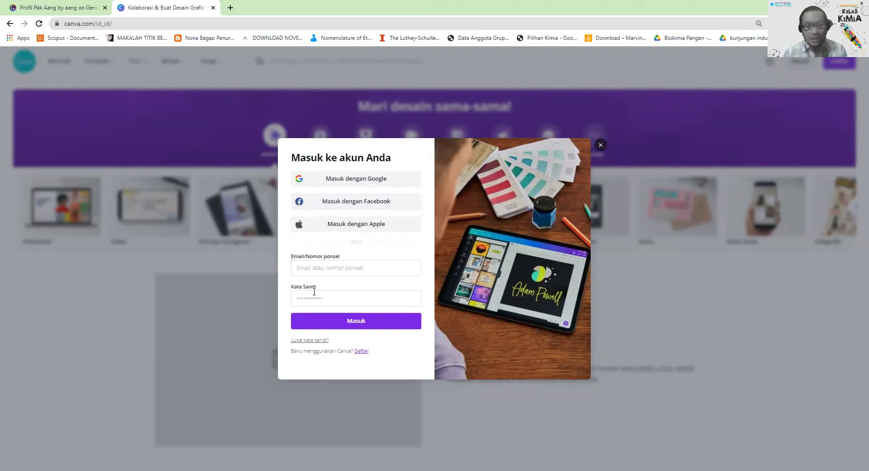
left_click(322, 262)
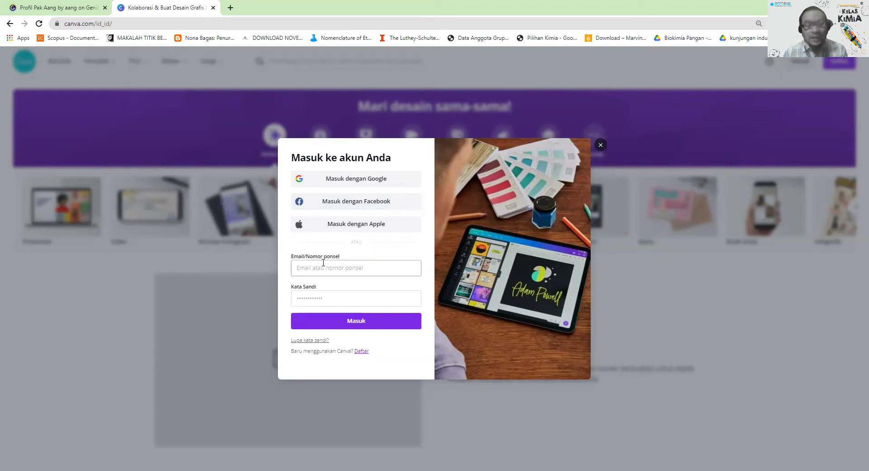
left_click(347, 183)
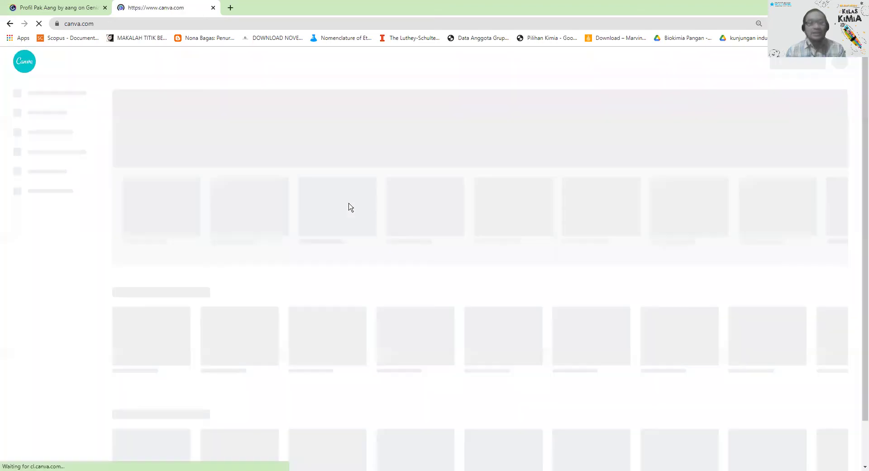
left_click(839, 60)
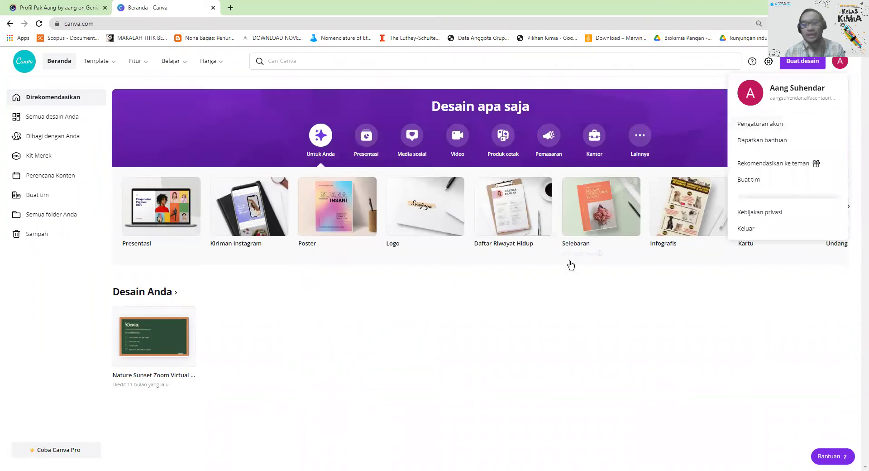
left_click(553, 283)
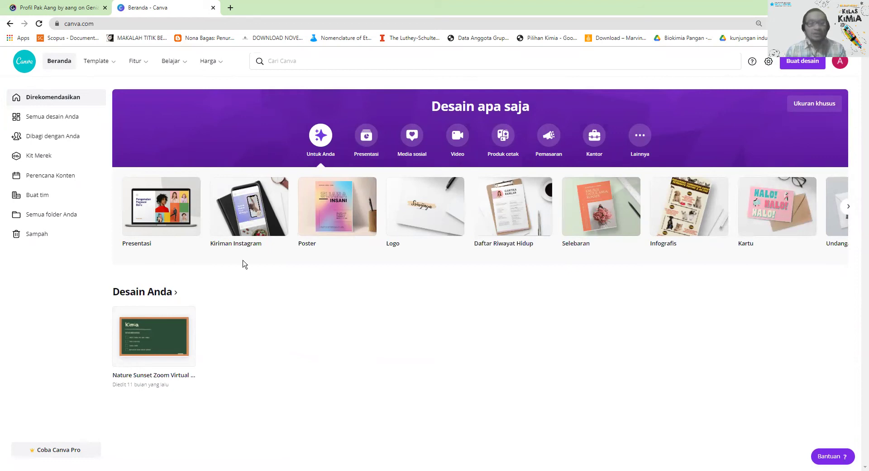
Step: Open the Pendidikan plan page and start the teacher sign-up verification
left_click(202, 63)
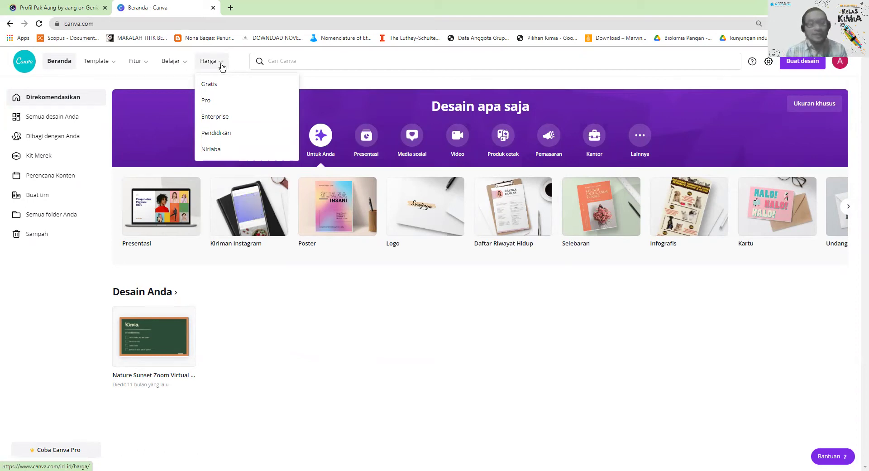
left_click(247, 138)
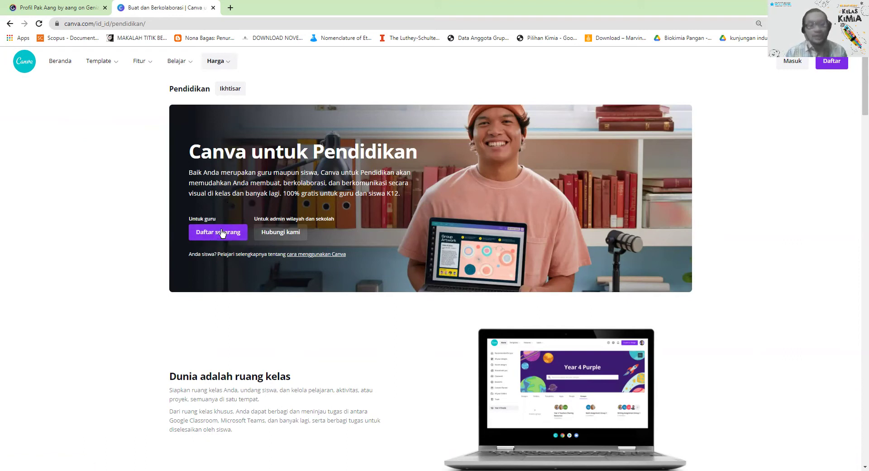
mouse_move(223, 68)
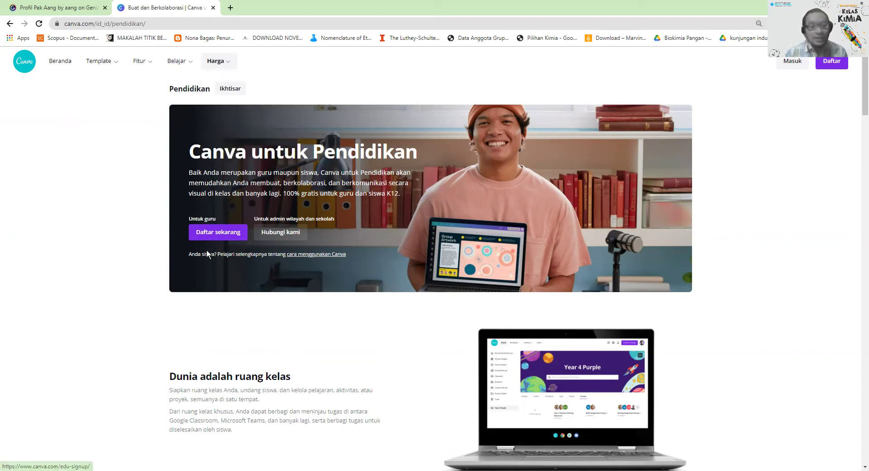
left_click(212, 233)
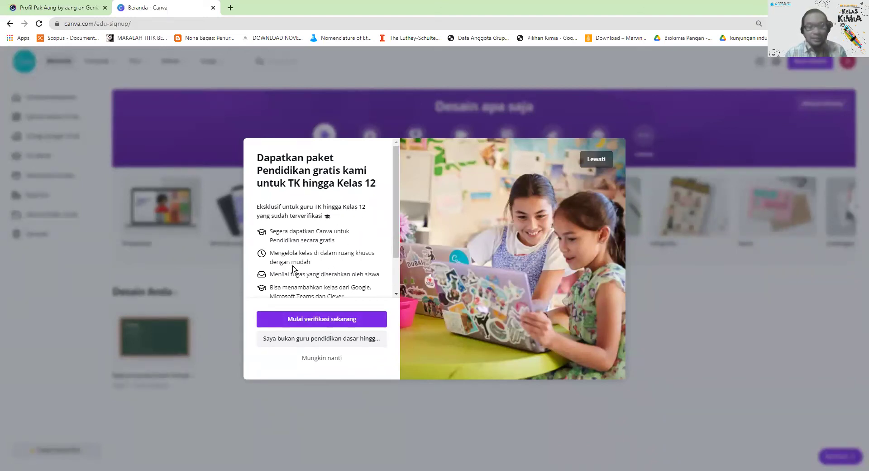
left_click(335, 319)
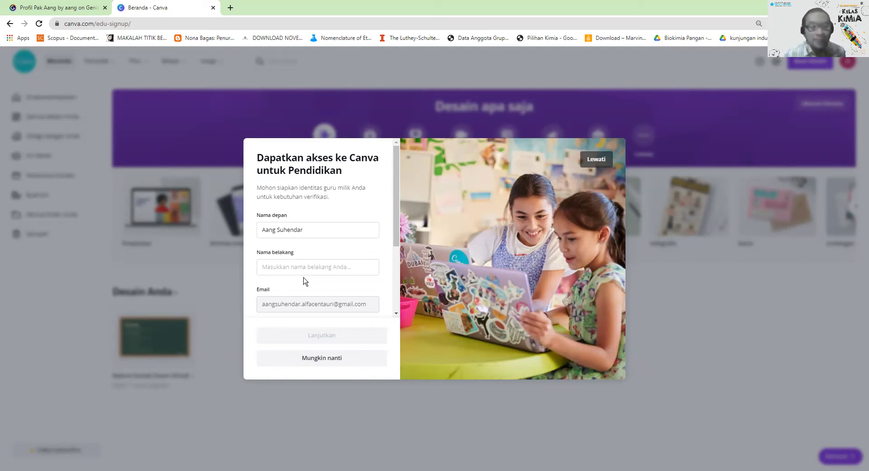
Step: Reduce the first name field to the teacher's first name and enter the last name in its own field
left_click_drag(277, 229, 329, 229)
key("BackSpace")
left_click(282, 270)
type("Suhendar")
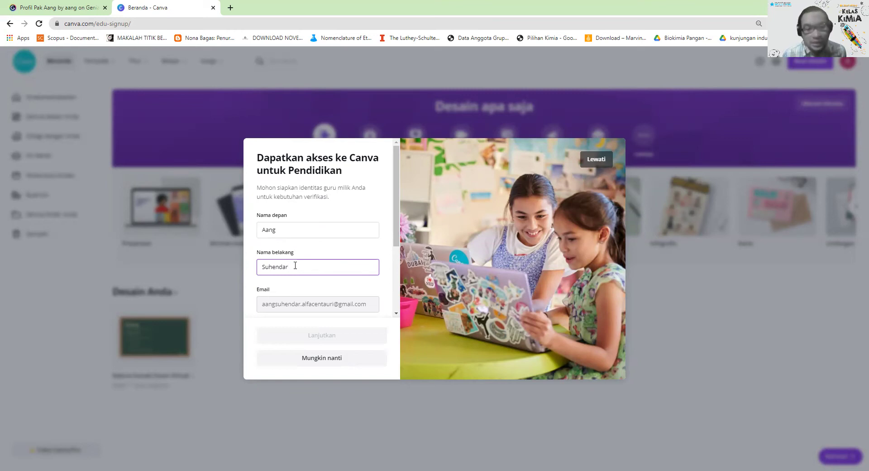
Step: Enter SMA Alfa Centauri as the school name and smaalfacentauri as the school website
scroll(292, 267, "down", 2)
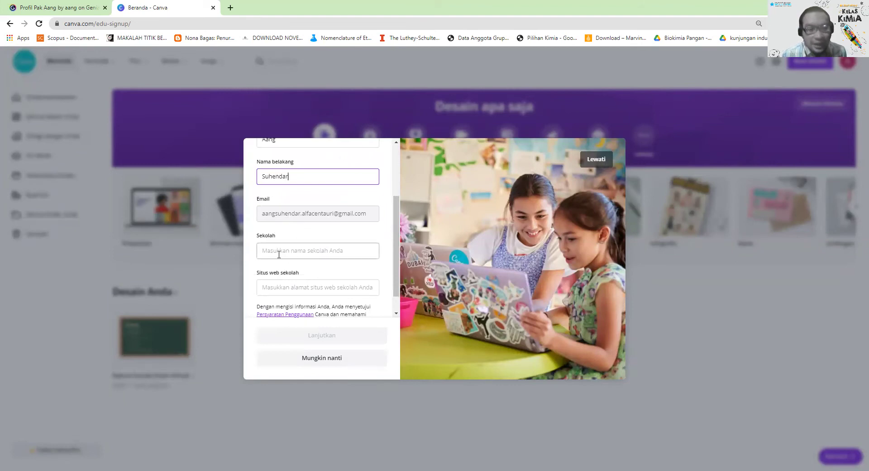
left_click(281, 254)
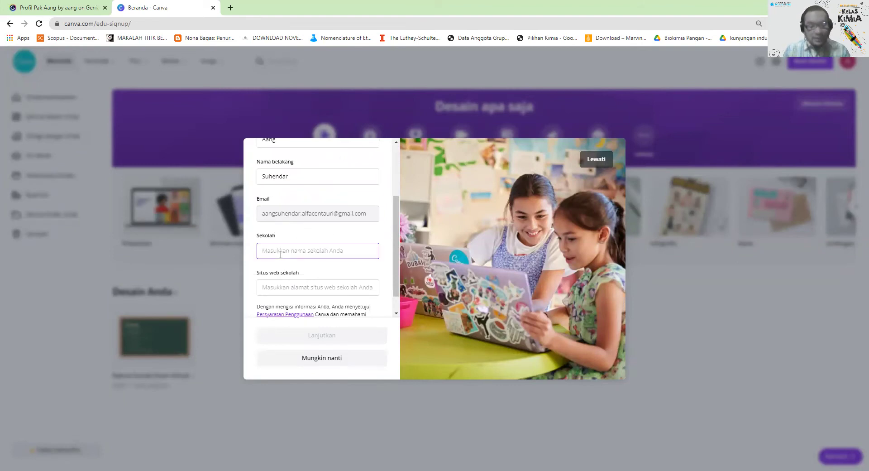
type("SMA")
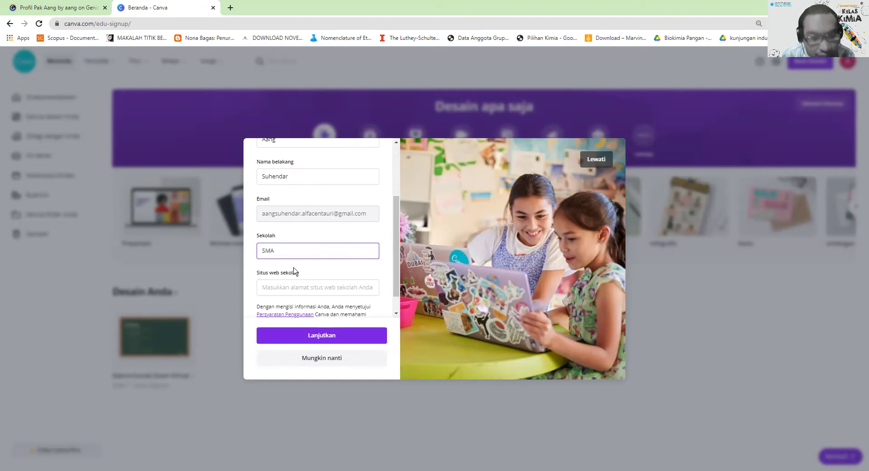
type(" Alfa C")
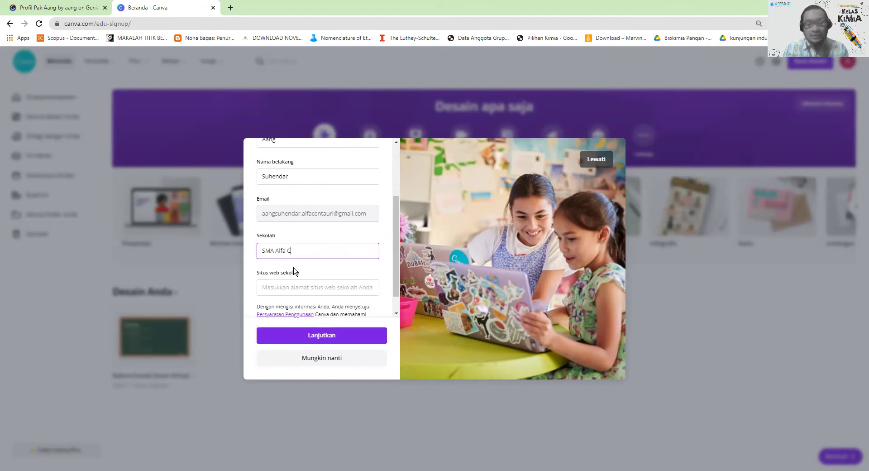
type("entaur")
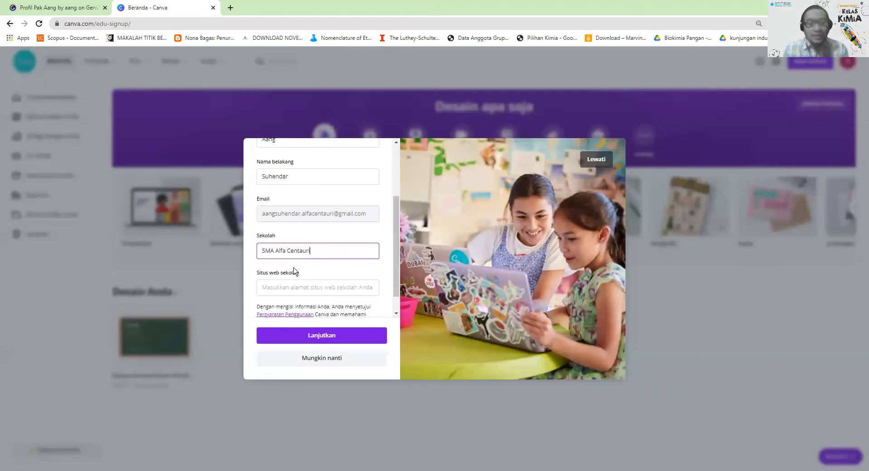
type("i")
left_click(305, 290)
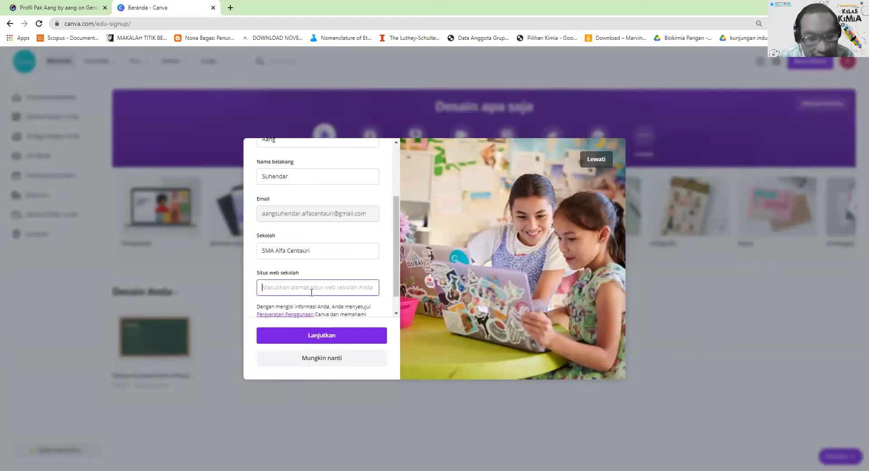
scroll(318, 295, "down", 1)
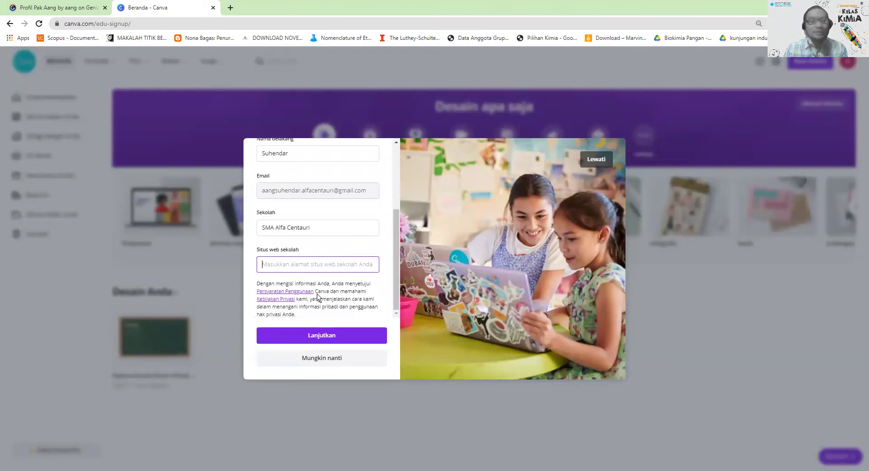
type("smaalfacentauri")
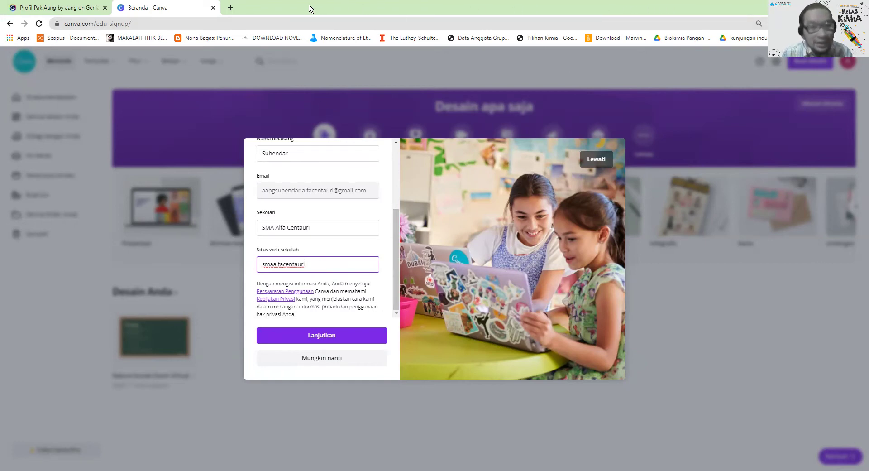
Step: Search for smaalfacentauri.inet in a new browser tab and open the SMA Alfa Centauri school website from the results
left_click(231, 8)
type("sma")
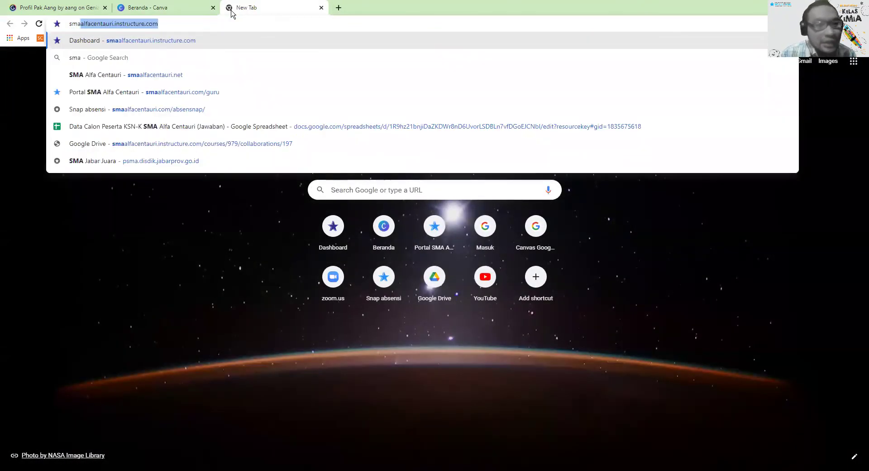
type("alfacentauri.ins")
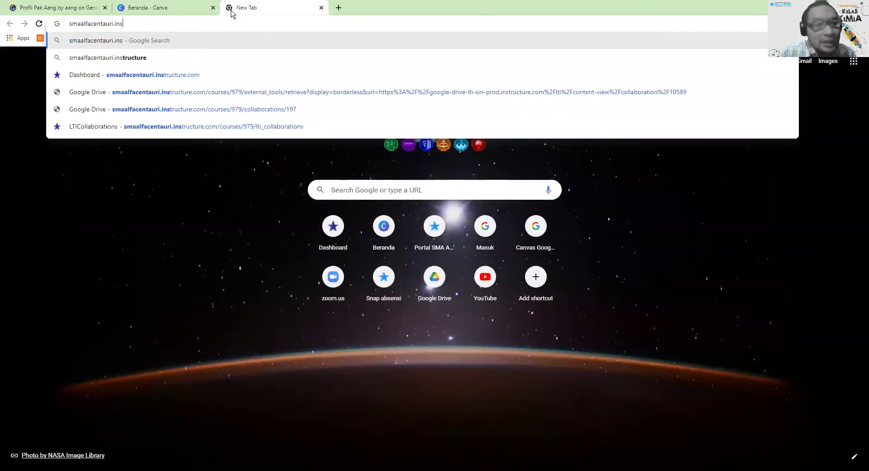
key("BackSpace")
key("BackSpace")
type("net")
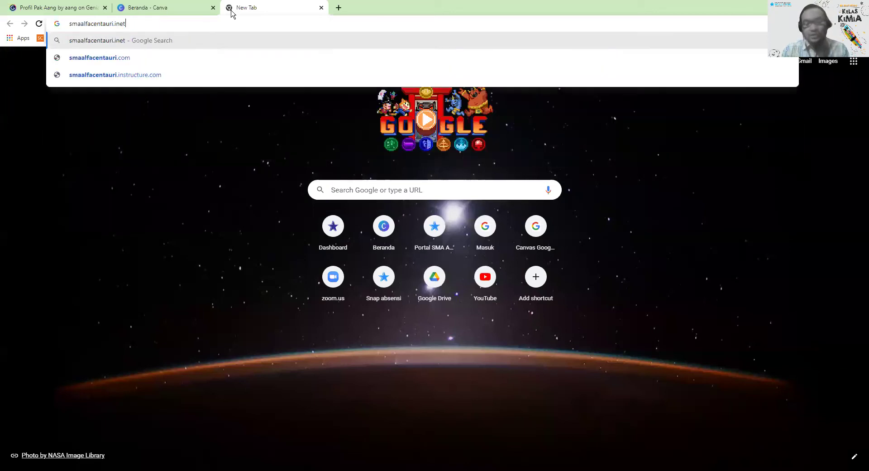
key("Return")
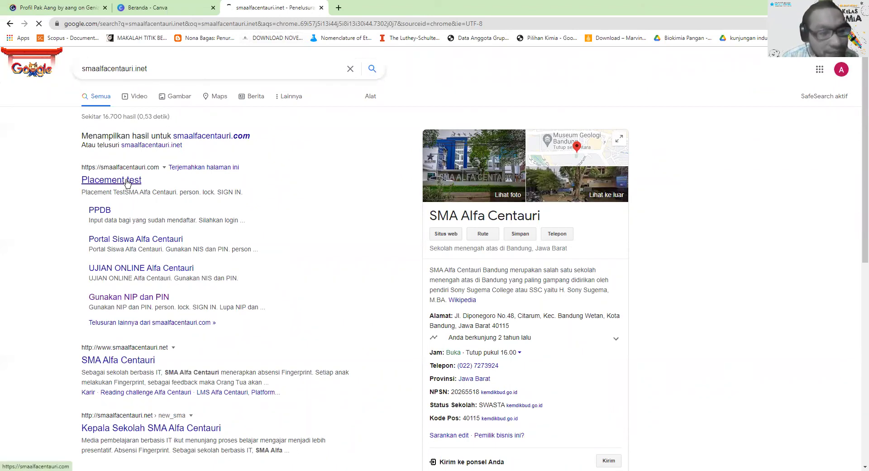
scroll(126, 182, "down", 4)
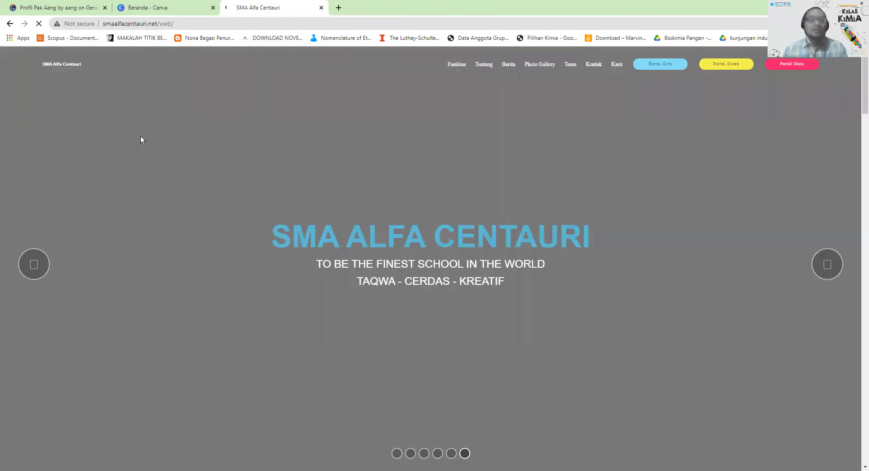
left_click(176, 23)
key("ctrl+c")
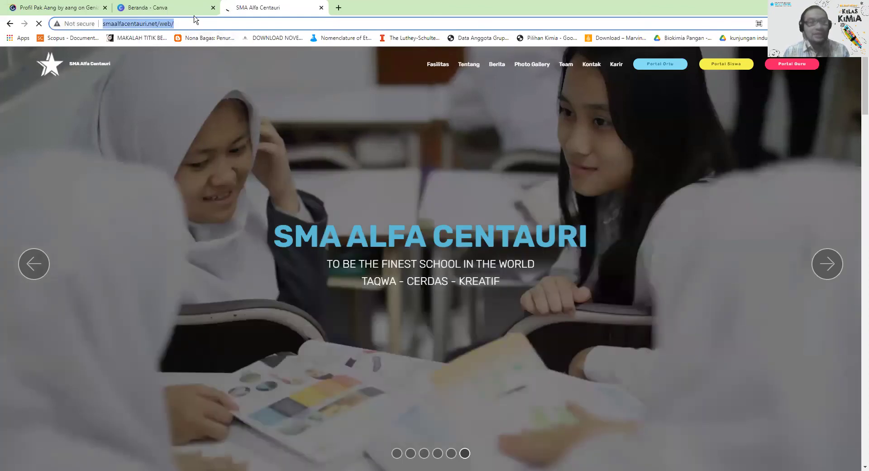
left_click(188, 8)
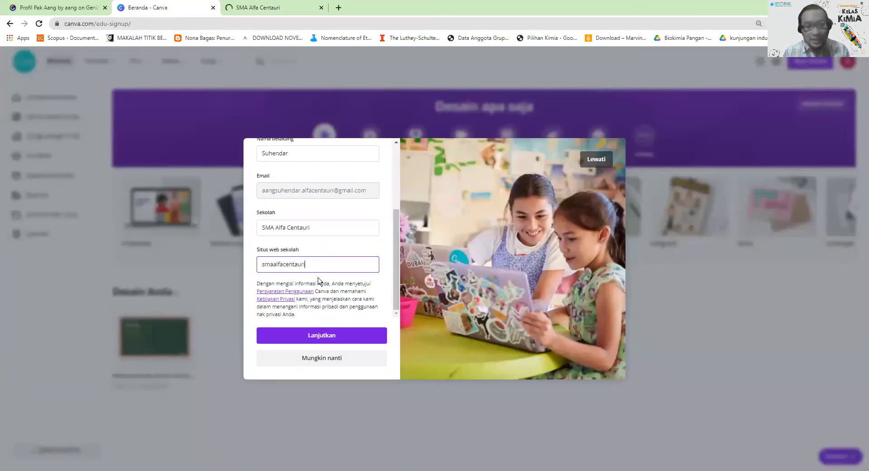
key("ctrl+a")
key("ctrl+v")
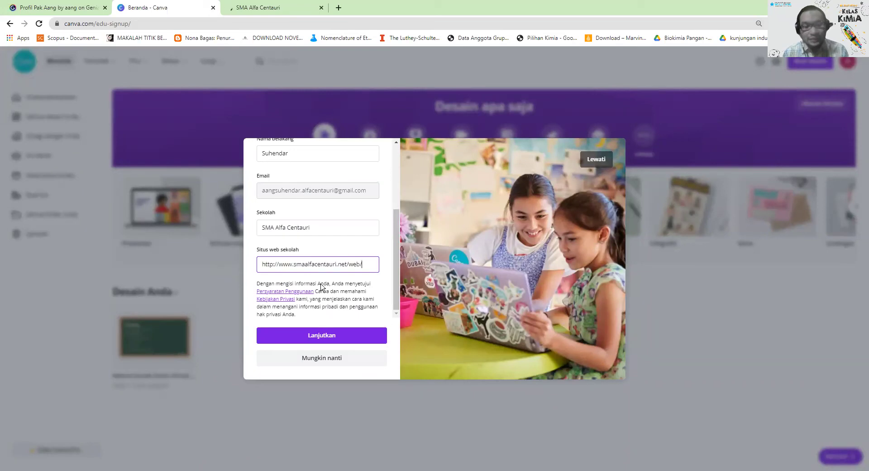
left_click(328, 336)
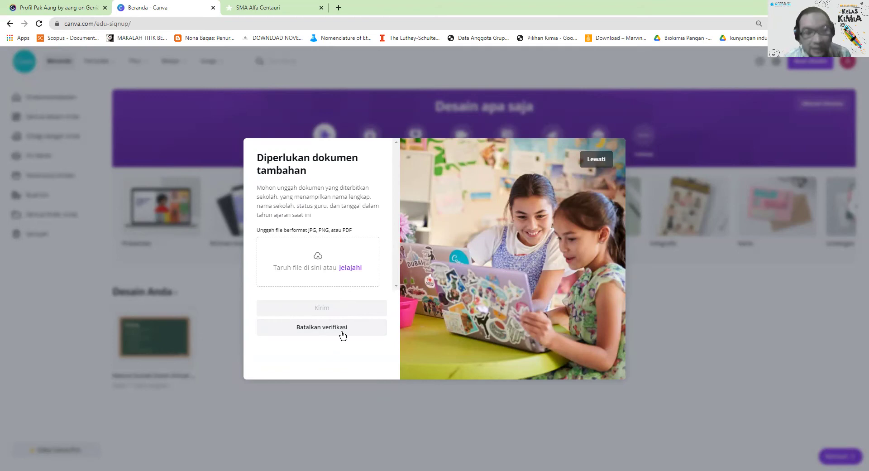
Step: Skip the additional document upload and log out of the current Canva account
left_click(595, 159)
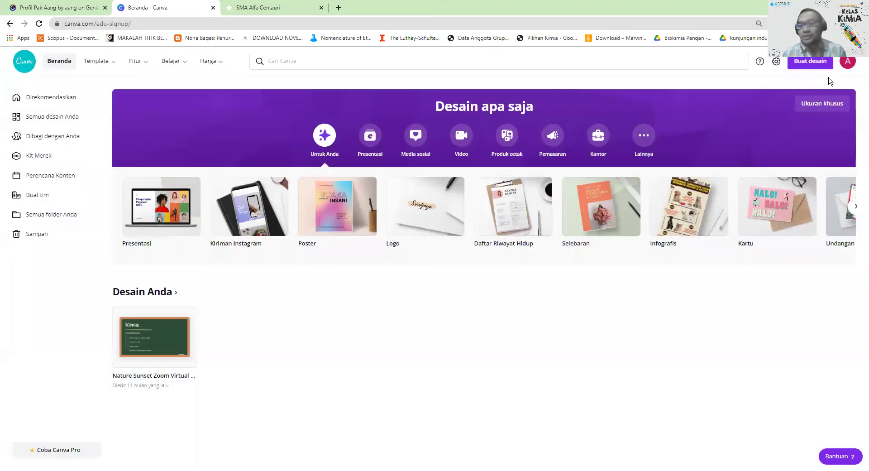
left_click(847, 61)
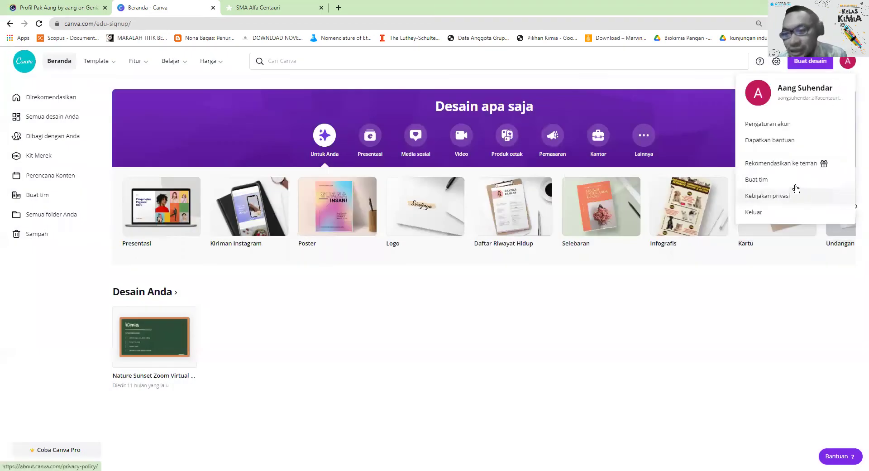
left_click(791, 212)
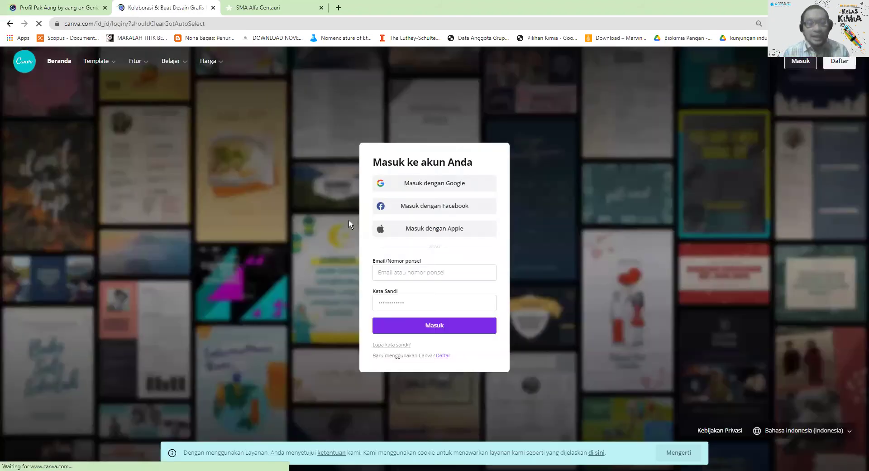
Step: Log in to Canva with the school e-mail address and the account password
left_click(412, 272)
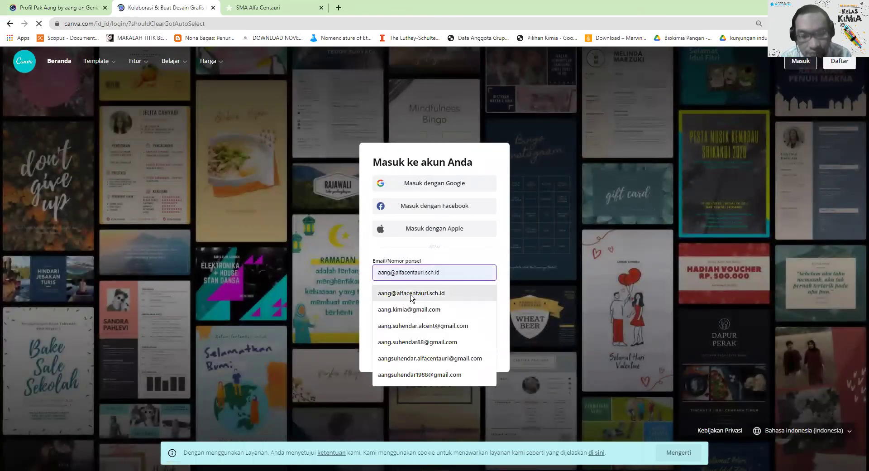
left_click(409, 293)
left_click(406, 297)
type("***")
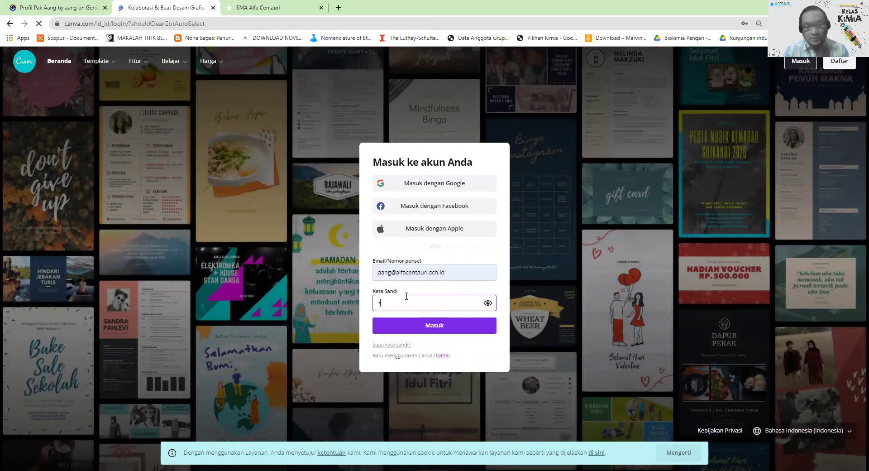
type("***")
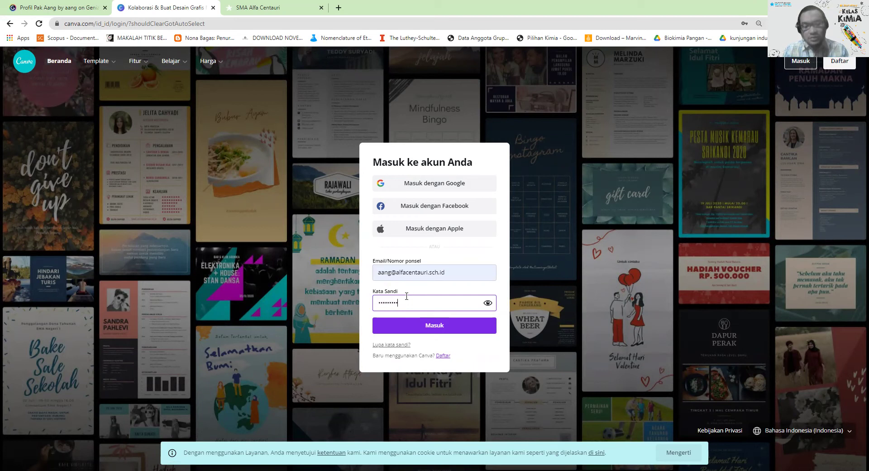
key("Return")
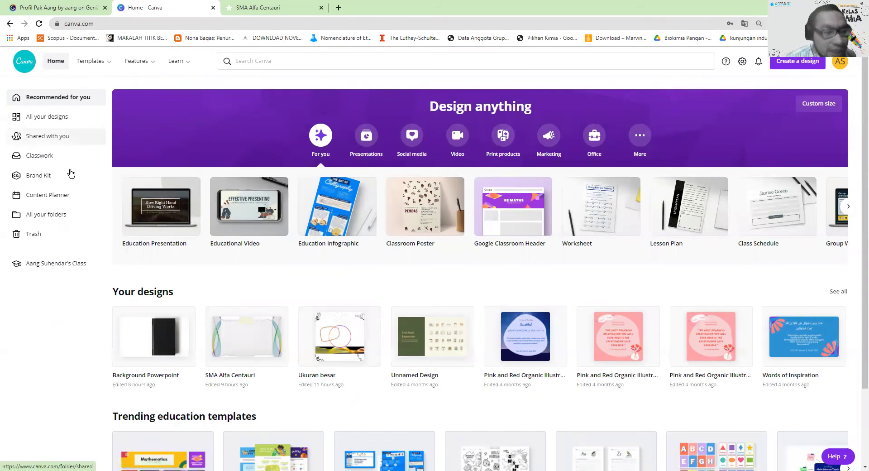
Step: Look through the Classwork and Trash sections of the education account, returning to Classwork
left_click(58, 156)
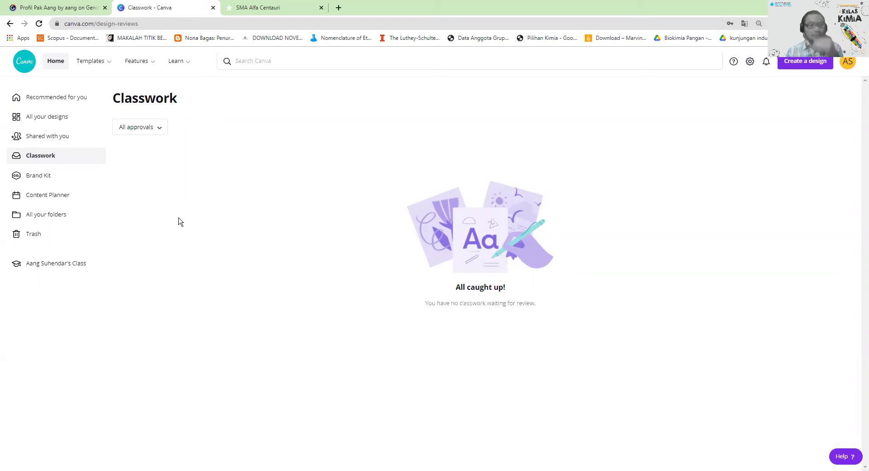
left_click(56, 235)
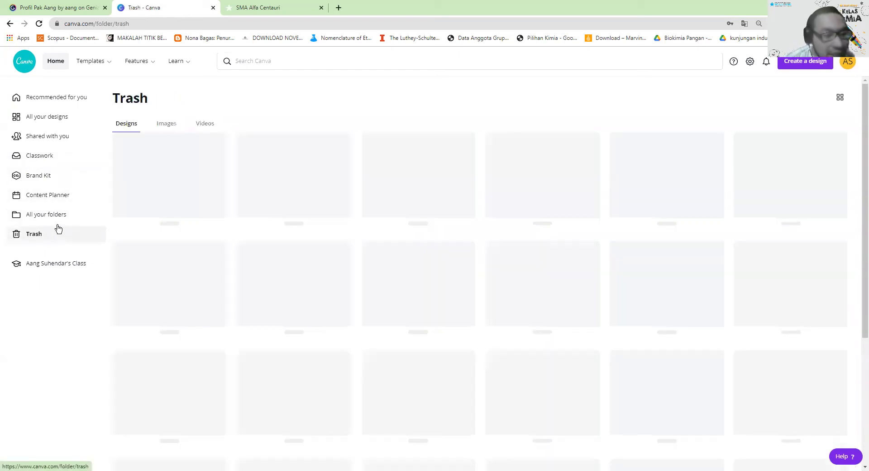
left_click(76, 208)
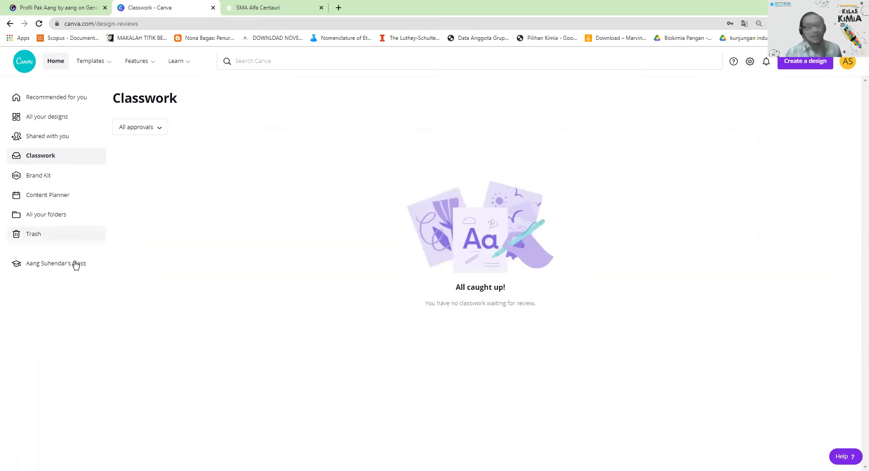
Step: Open the teacher's class page and create a new Education Presentation design
left_click(58, 268)
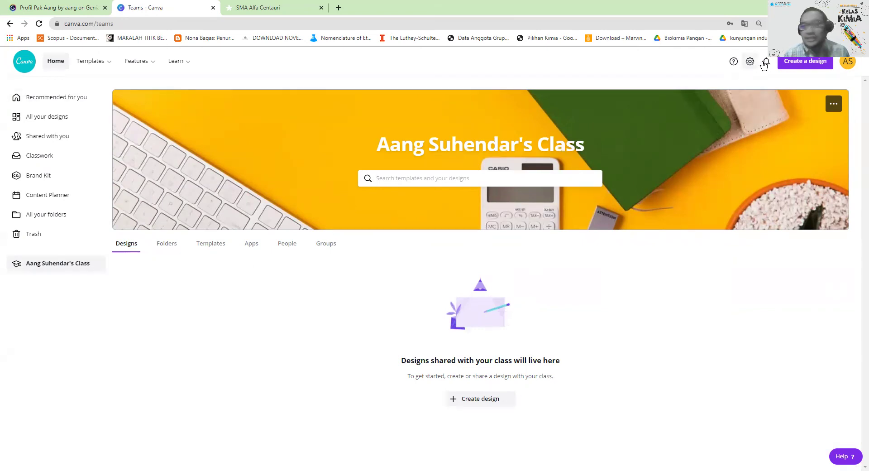
left_click(801, 61)
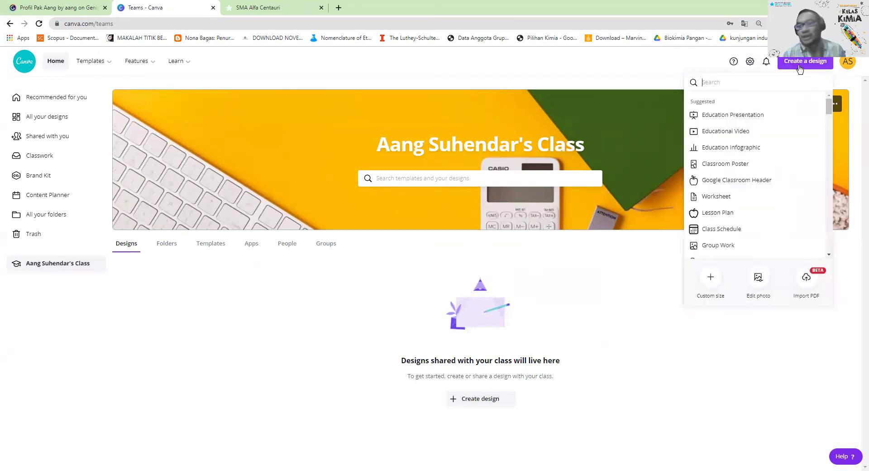
left_click(730, 117)
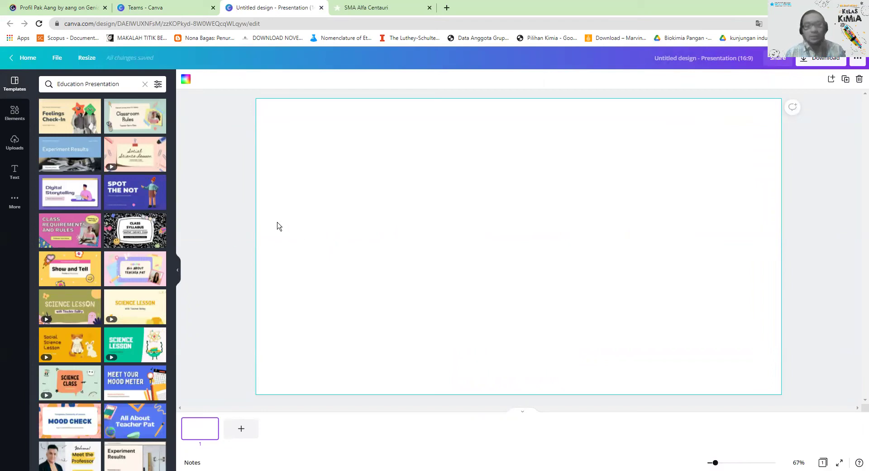
Step: Search the presentation templates for "book" and browse the matching designs
left_click(86, 80)
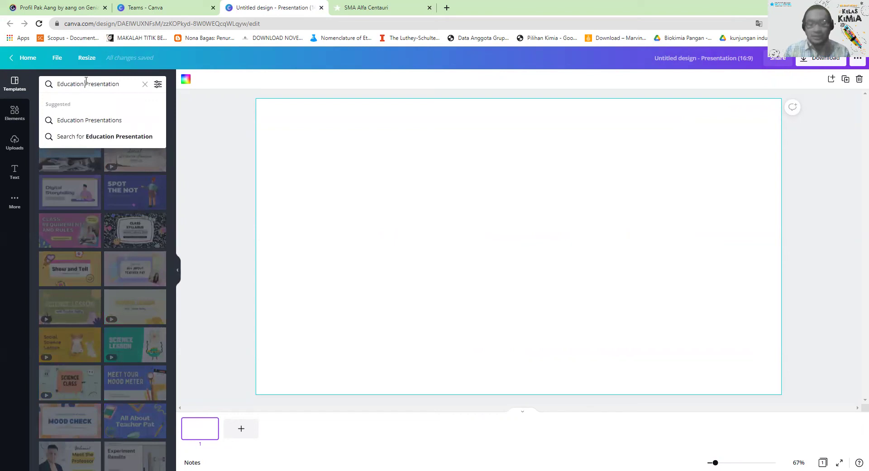
type("book")
key("Return")
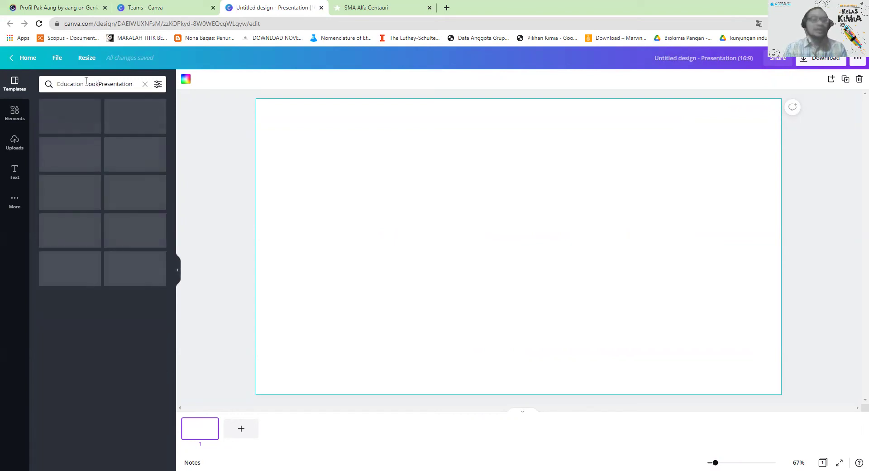
left_click(84, 84)
triple_click(81, 89)
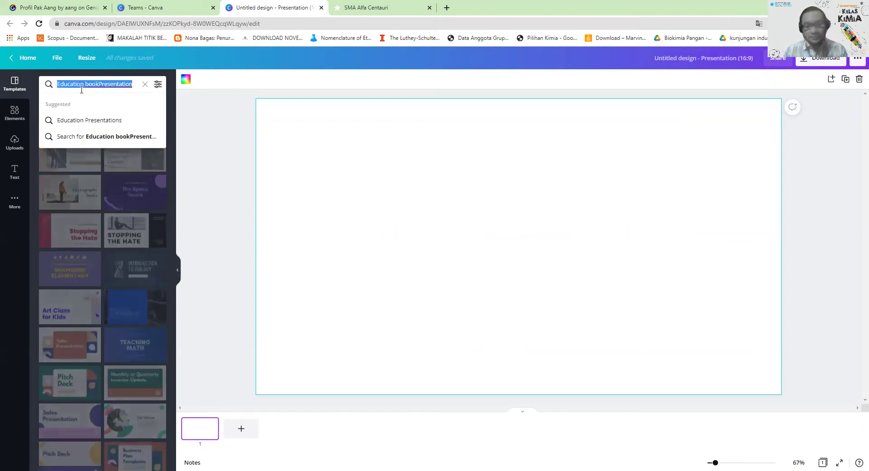
type("book")
key("Return")
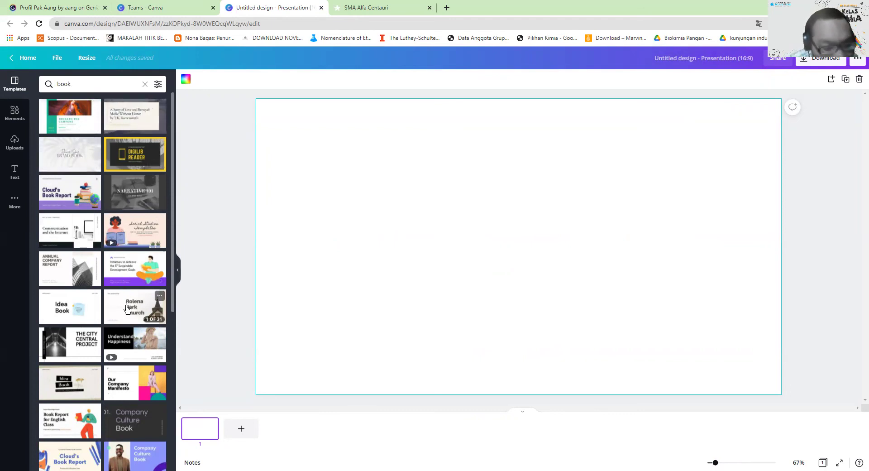
scroll(127, 303, "down", 3)
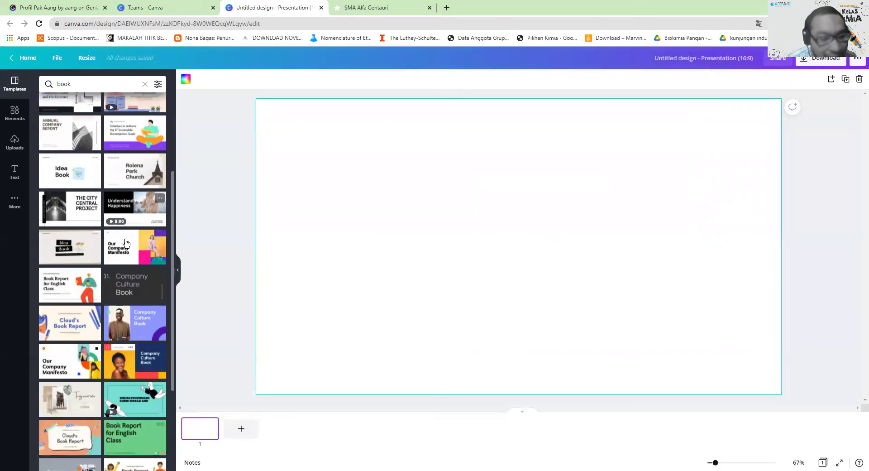
scroll(128, 279, "down", 1)
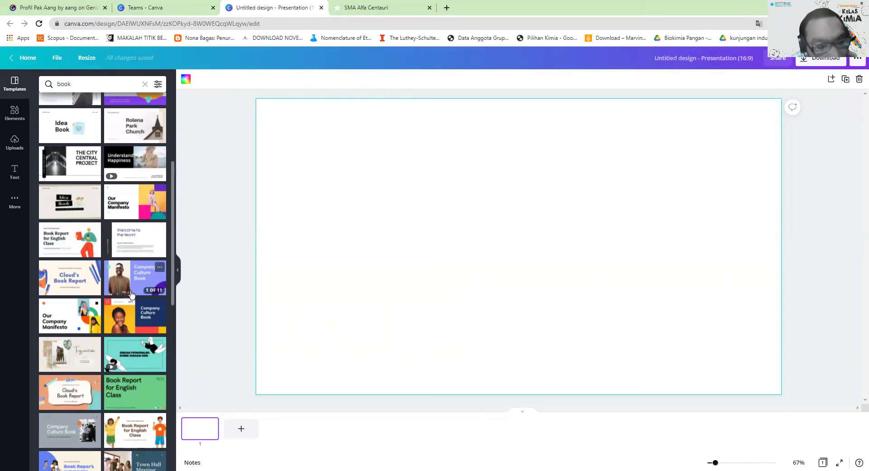
Step: Search the elements for "book", add the EDU photo of four stacked books to the blank page and shift it slightly right
left_click(20, 123)
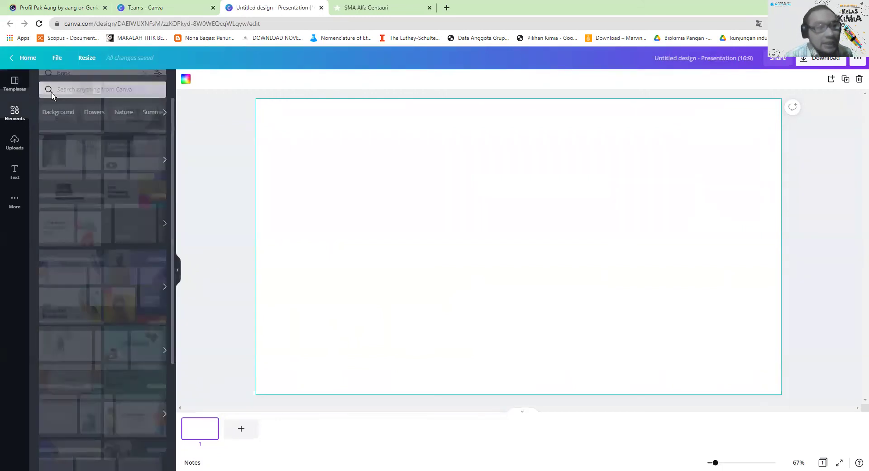
left_click(68, 86)
type("book")
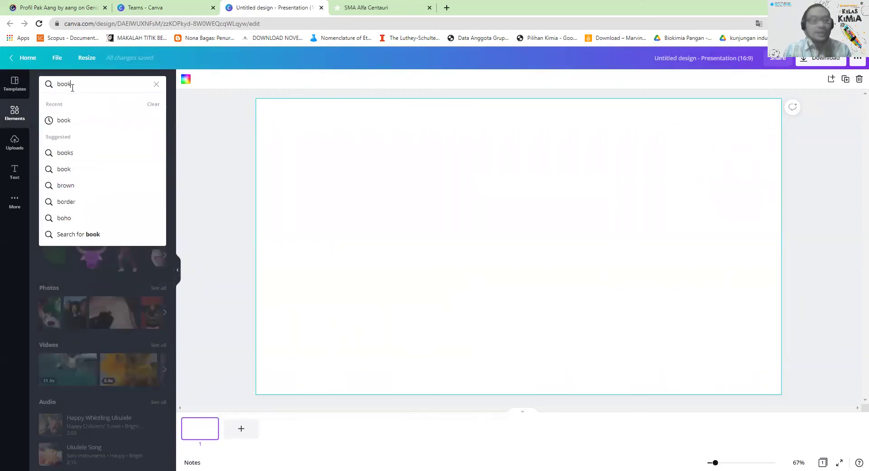
key("Return")
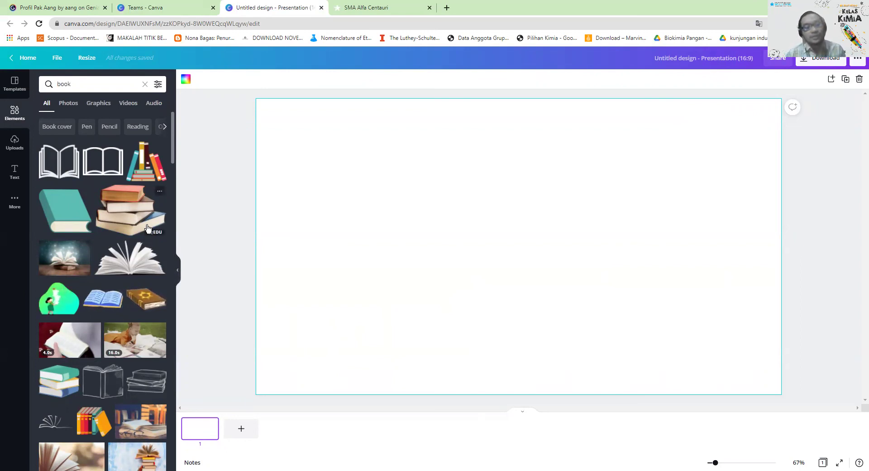
left_click(140, 225)
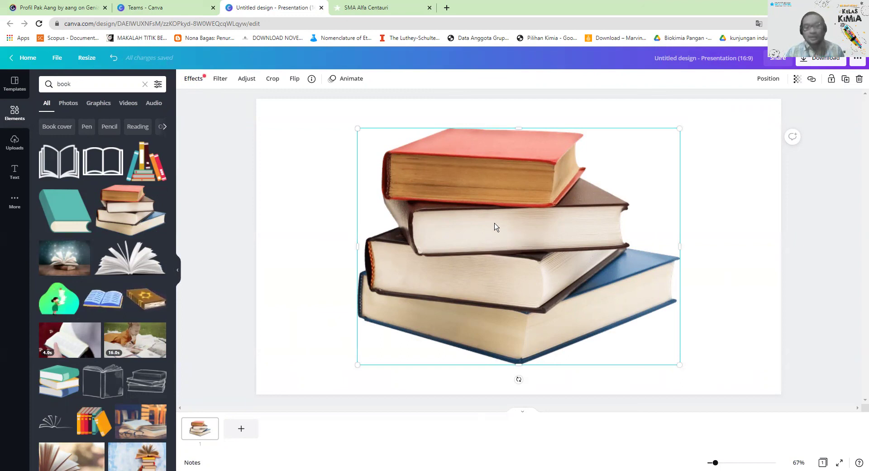
mouse_move(538, 244)
left_mouse_down()
mouse_move(475, 237)
mouse_move(544, 238)
left_mouse_up()
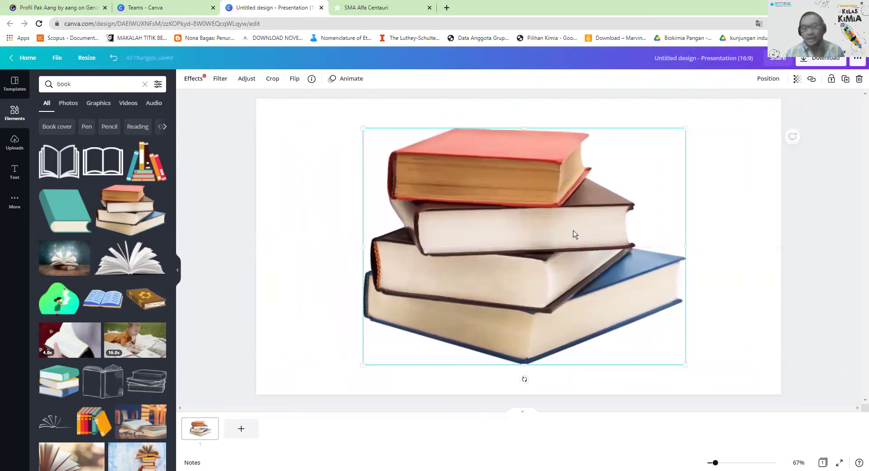
left_click(736, 165)
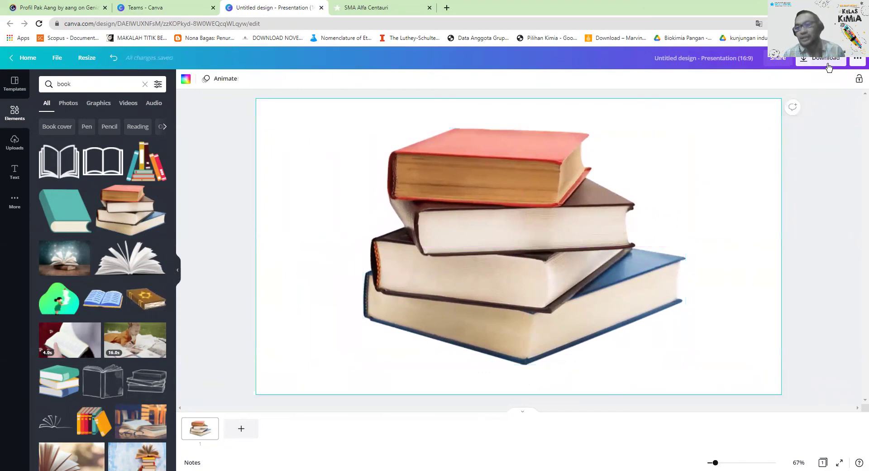
Step: Open the PNG download options and try the Transparent background setting, leaving it off
left_click(828, 66)
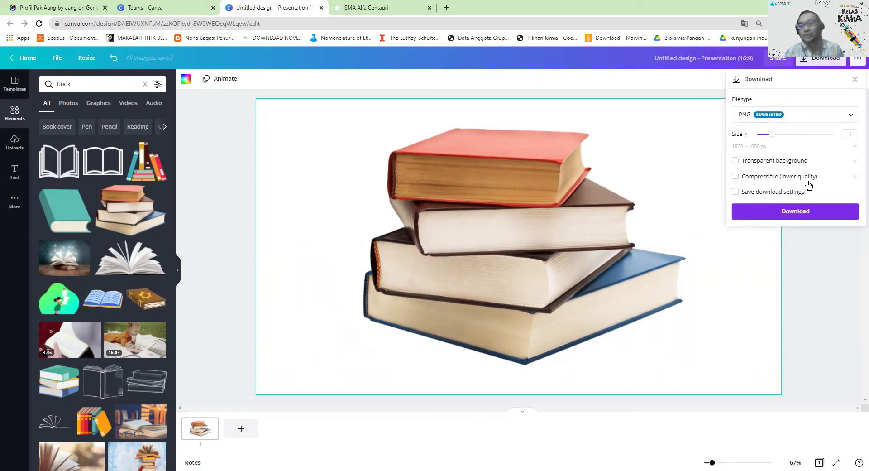
left_click(736, 163)
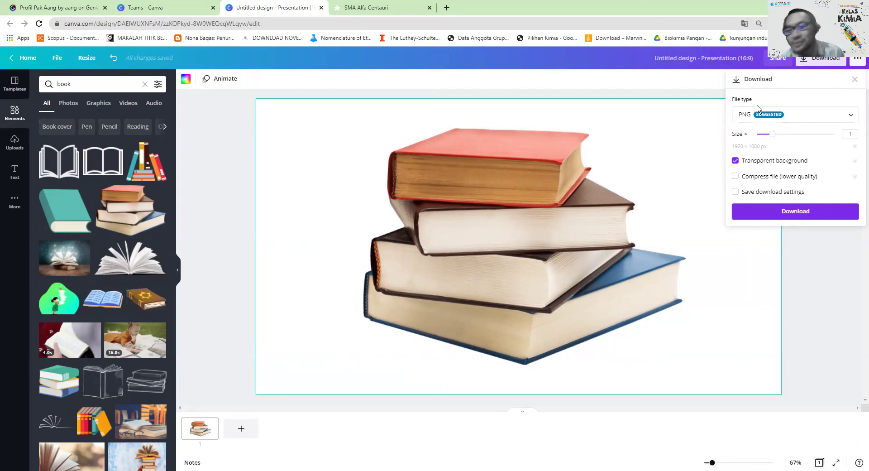
left_click(734, 161)
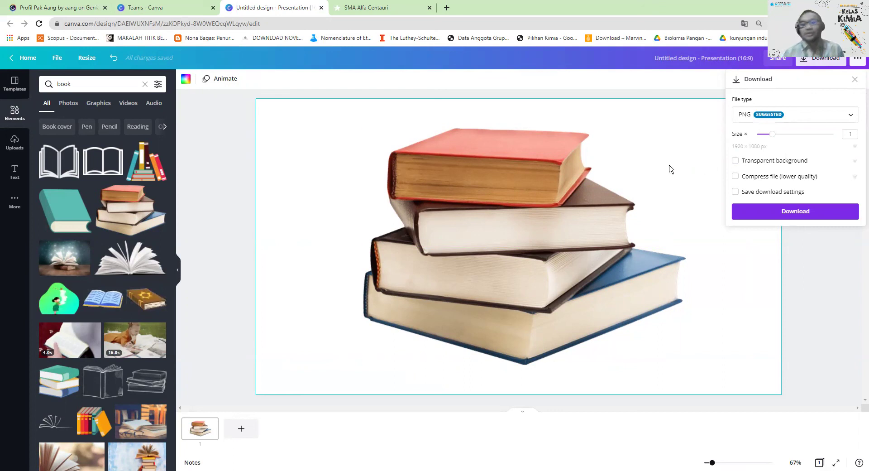